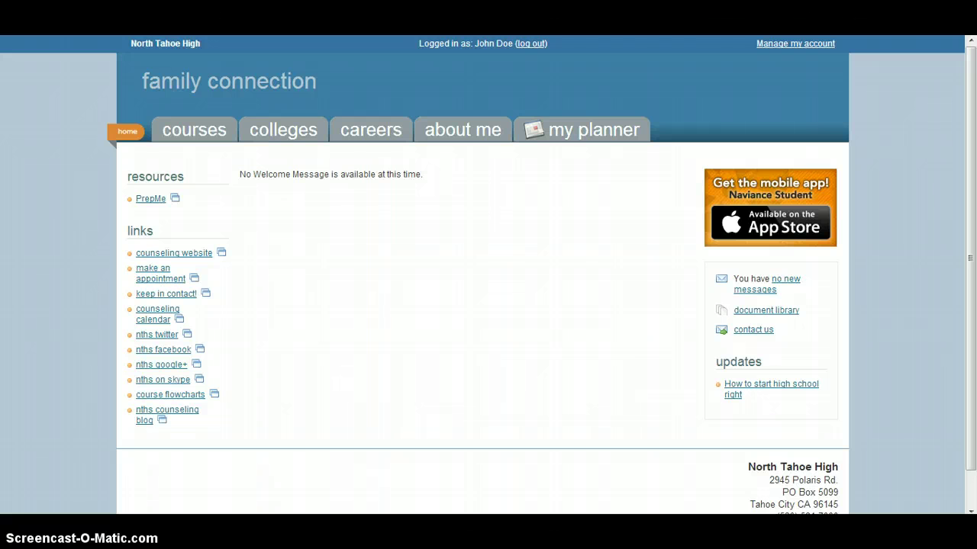
Step: Go from the home page to the colleges page with my colleges, visits and research tools
{"action": "left_click", "coordinate": [419, 55]}
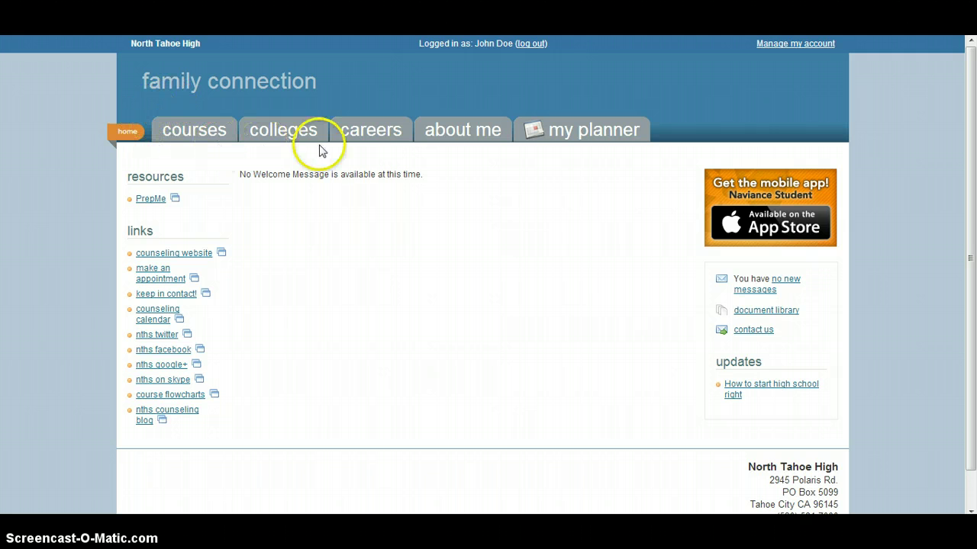
{"action": "left_click", "coordinate": [284, 130]}
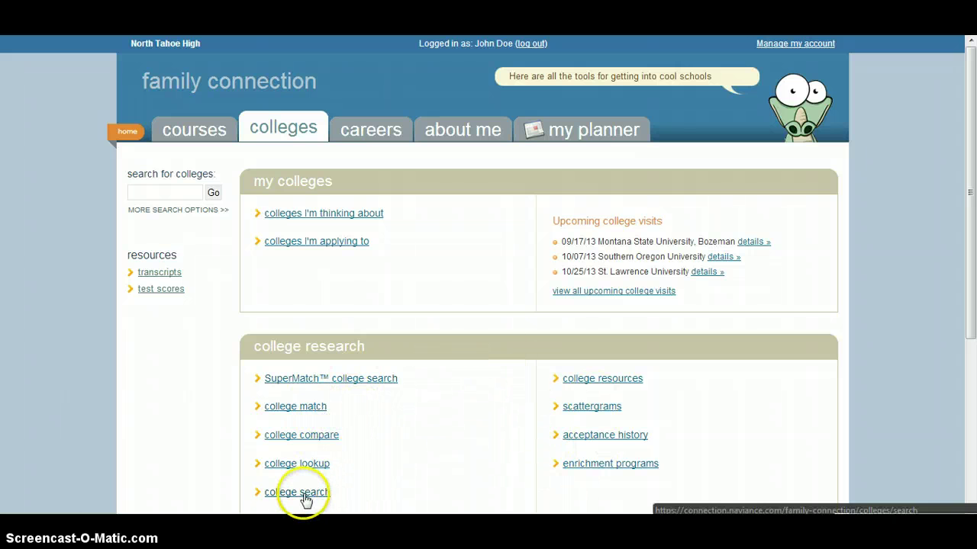
Step: In SuperMatch, find 'university of chi', pin The University of Chicago and add it to my list
{"action": "left_click", "coordinate": [305, 380]}
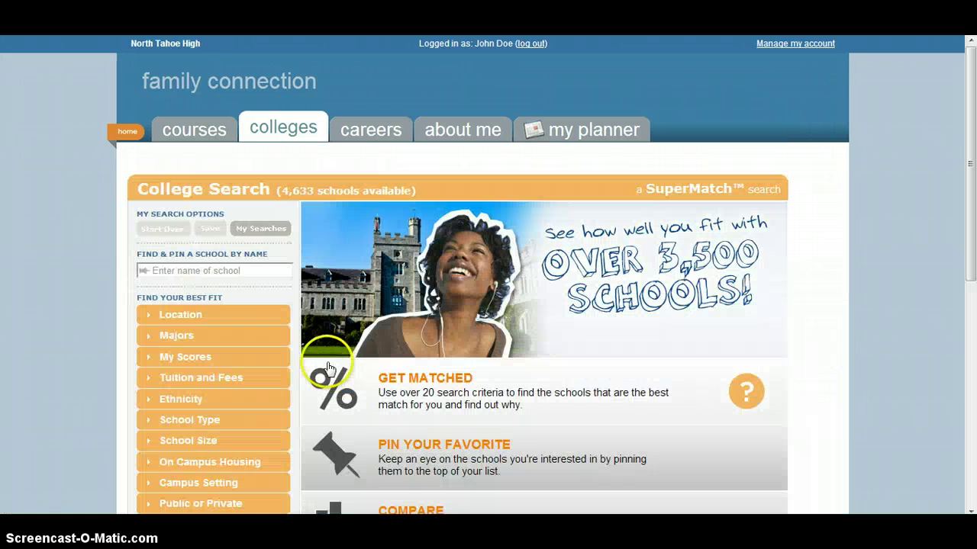
{"action": "scroll", "coordinate": [244, 274], "scroll_direction": "down", "scroll_amount": 3}
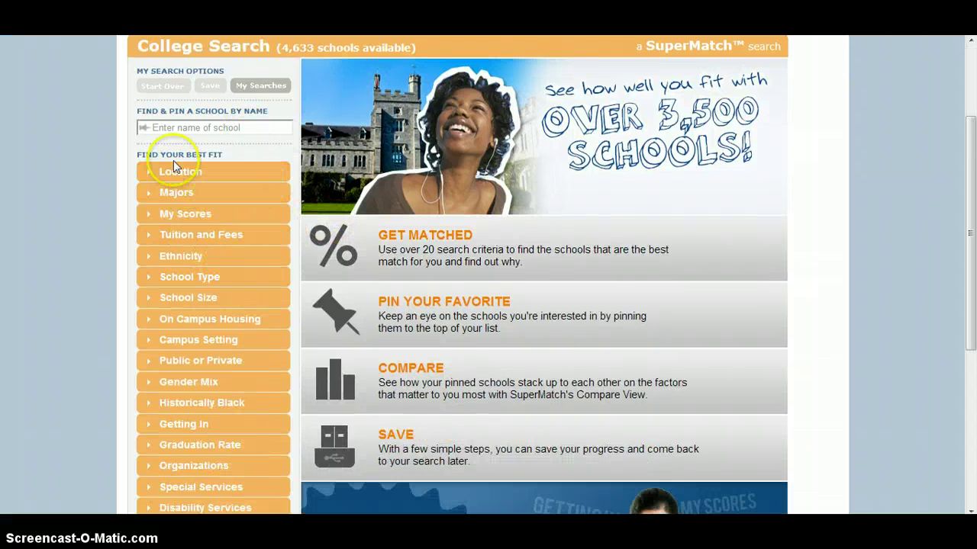
{"action": "scroll", "coordinate": [203, 334], "scroll_direction": "down", "scroll_amount": 5}
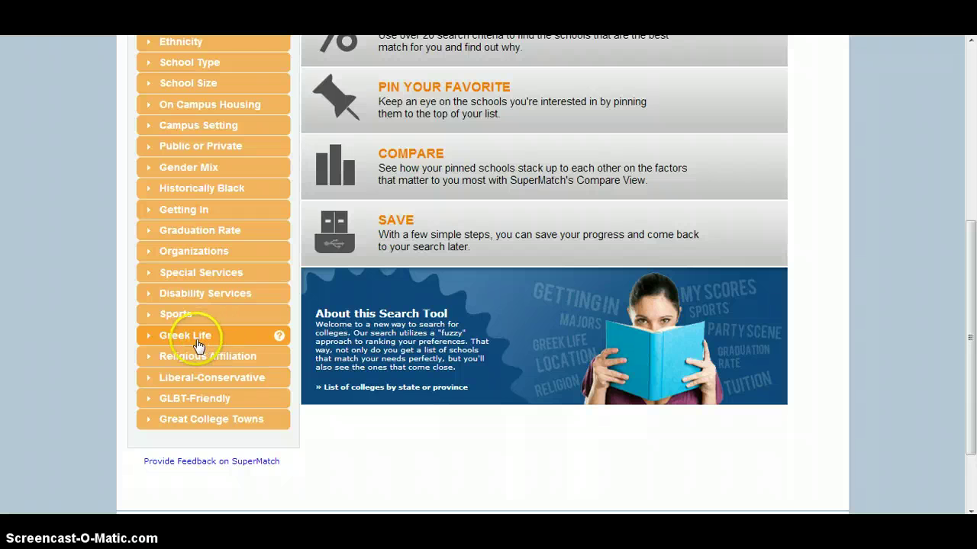
{"action": "scroll", "coordinate": [197, 345], "scroll_direction": "up", "scroll_amount": 3}
{"action": "scroll", "coordinate": [196, 252], "scroll_direction": "up", "scroll_amount": 4}
{"action": "left_click", "coordinate": [188, 199]}
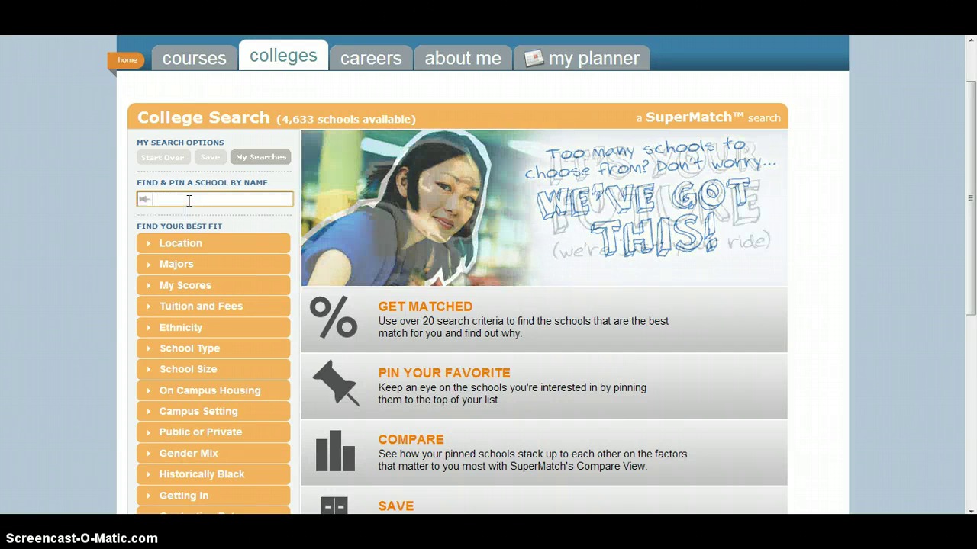
{"action": "type", "text": "univer"}
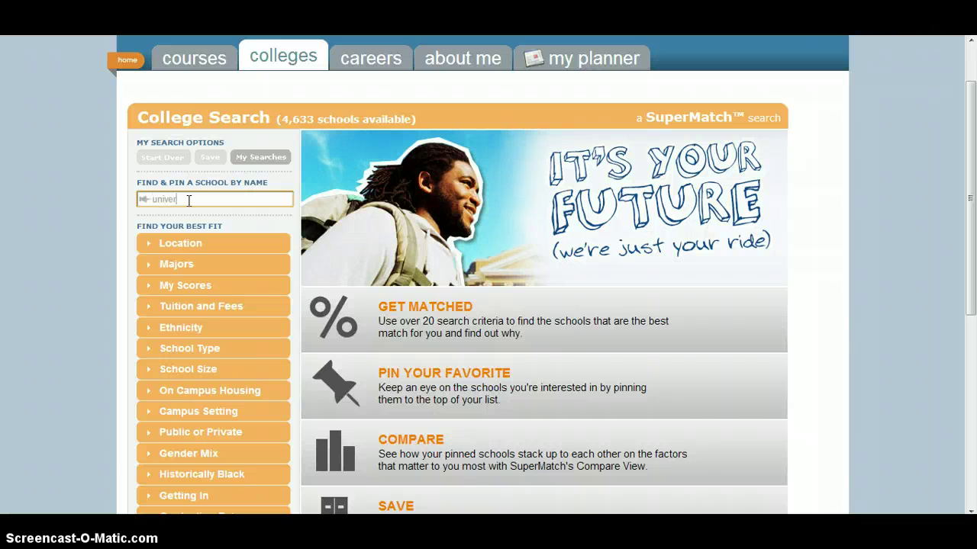
{"action": "type", "text": "sity of chi"}
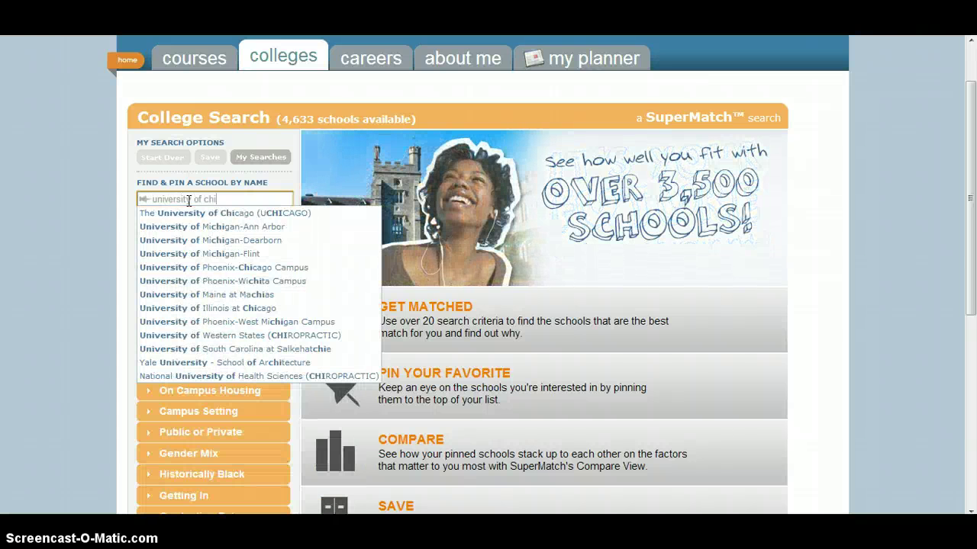
{"action": "left_click", "coordinate": [207, 213]}
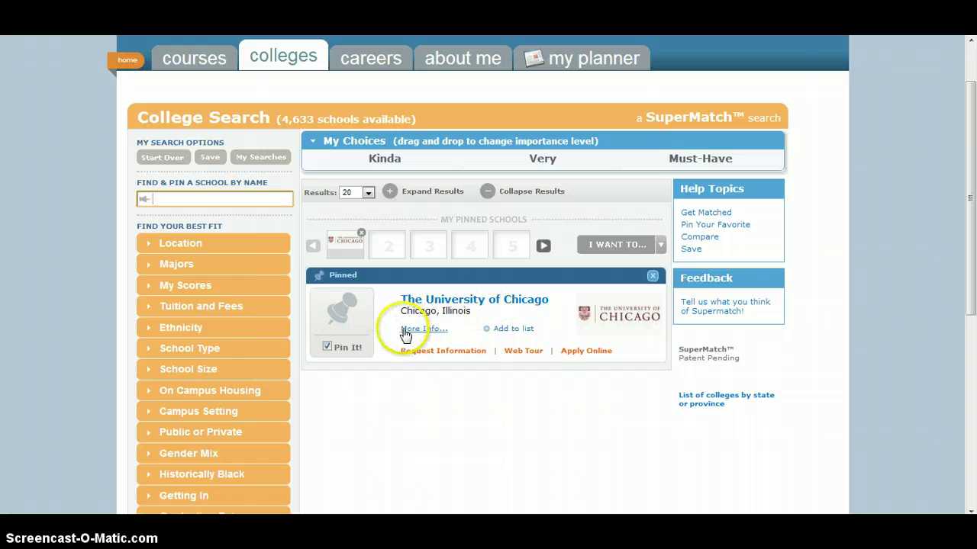
{"action": "left_click", "coordinate": [507, 330]}
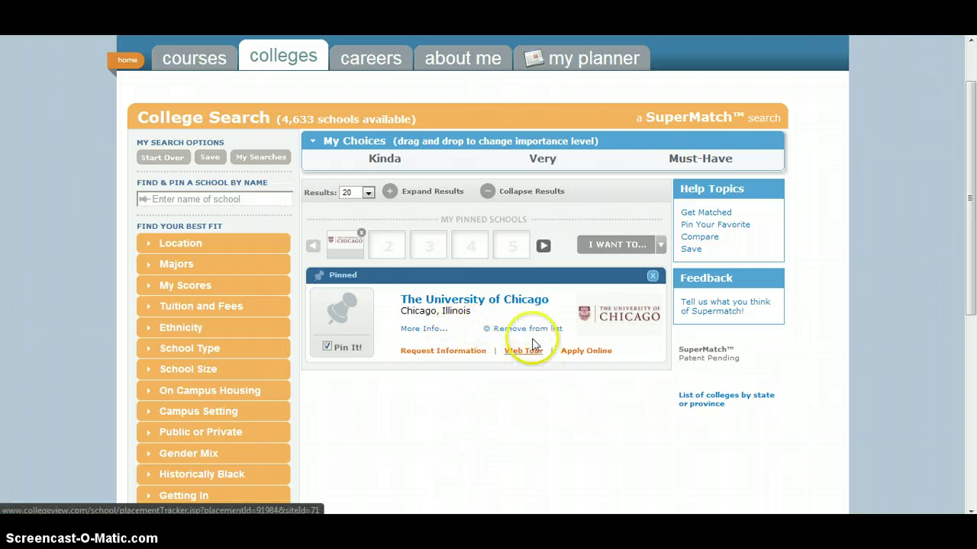
Step: Open the 'colleges I'm thinking about' list from the colleges overview
{"action": "scroll", "coordinate": [304, 221], "scroll_direction": "up", "scroll_amount": 2}
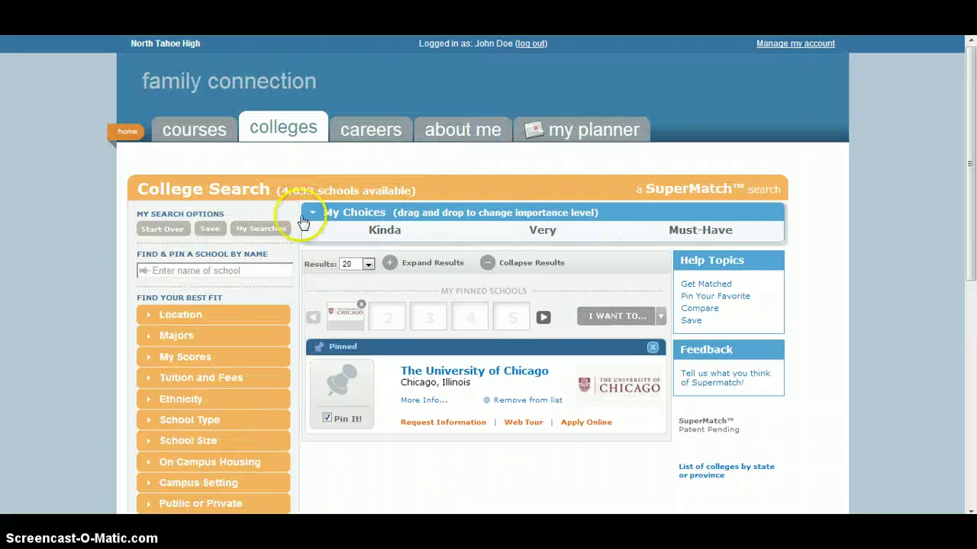
{"action": "left_click", "coordinate": [280, 136]}
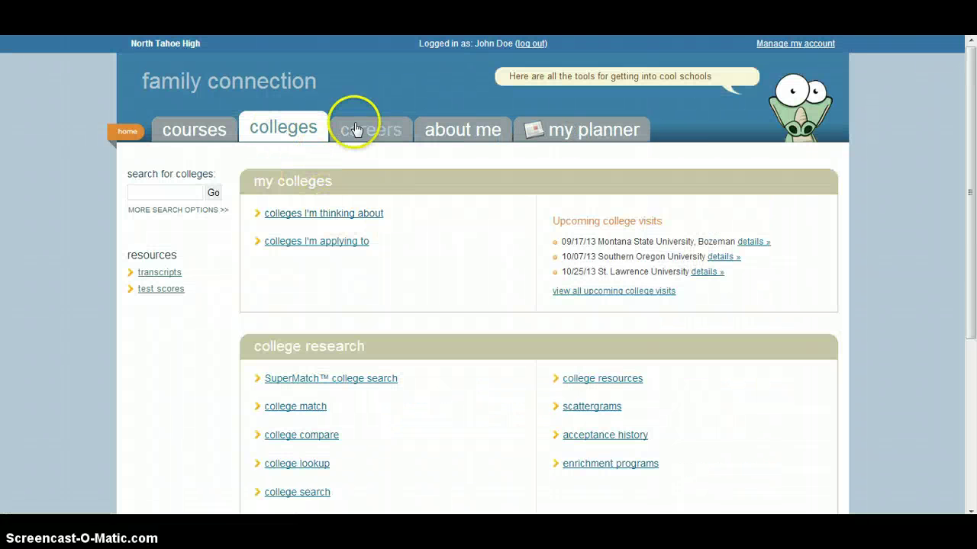
{"action": "left_click", "coordinate": [307, 219]}
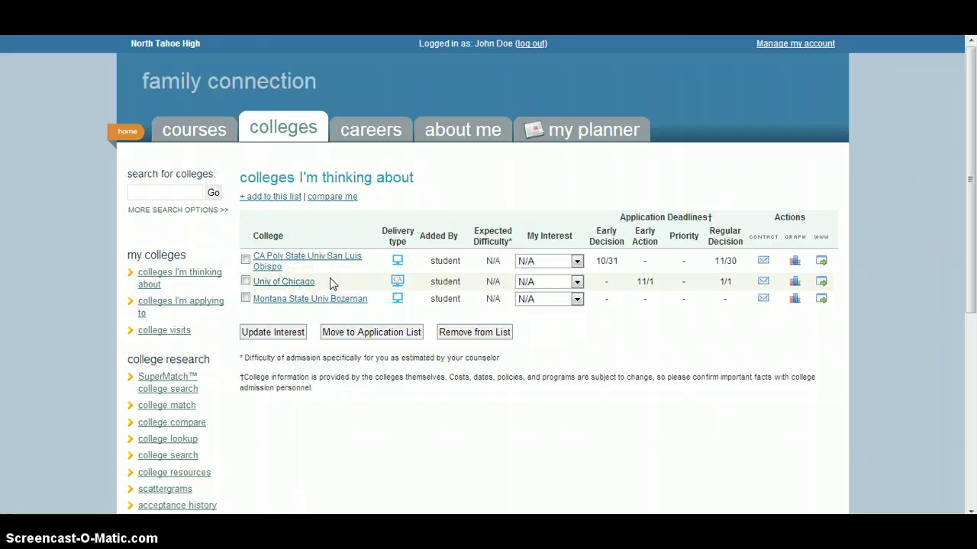
Step: Move Montana State Univ Bozeman to the application list with application type Rolling
{"action": "left_click", "coordinate": [245, 299]}
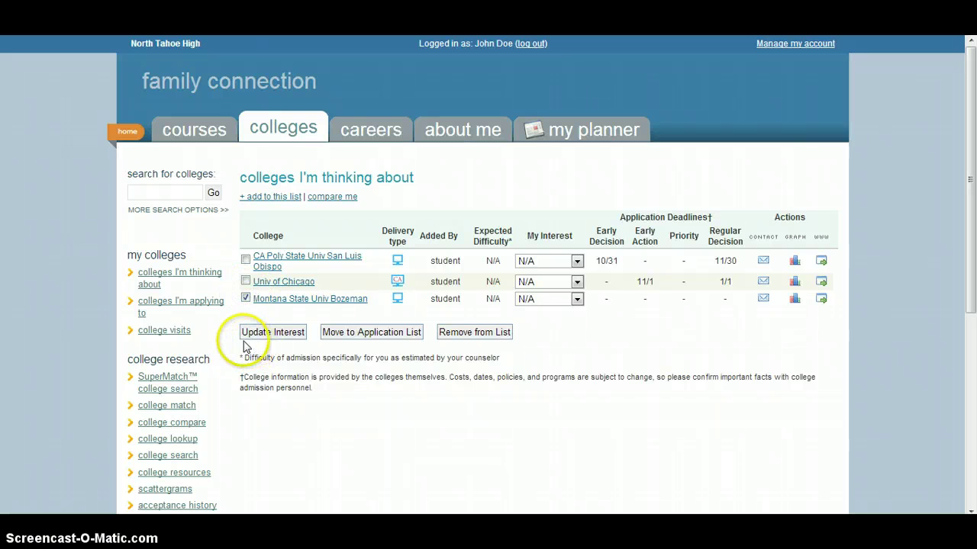
{"action": "left_click", "coordinate": [380, 334]}
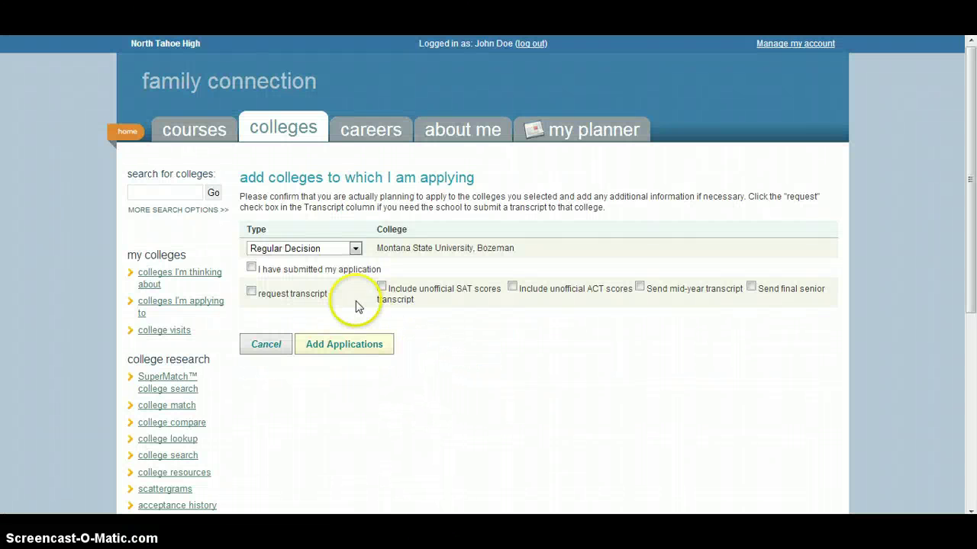
{"action": "left_click", "coordinate": [316, 252]}
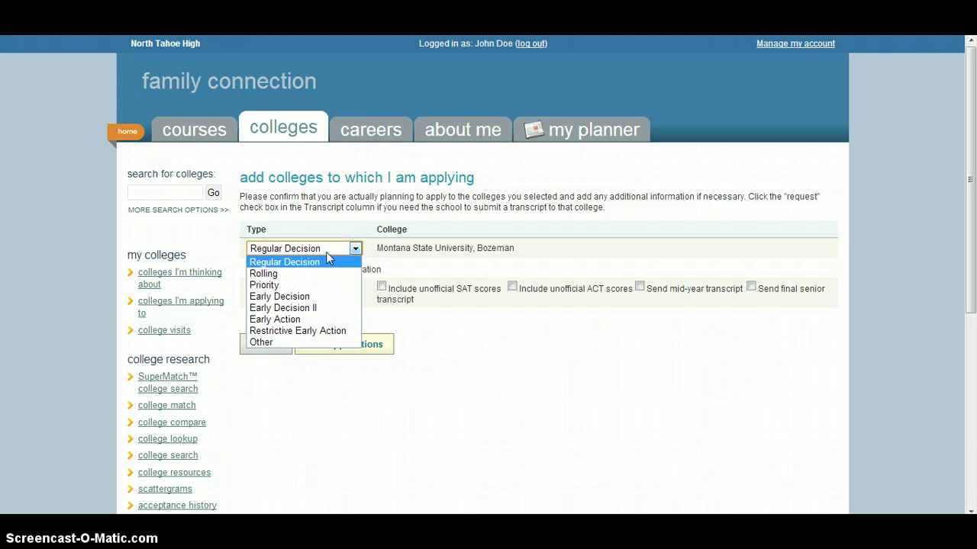
{"action": "left_click", "coordinate": [253, 273]}
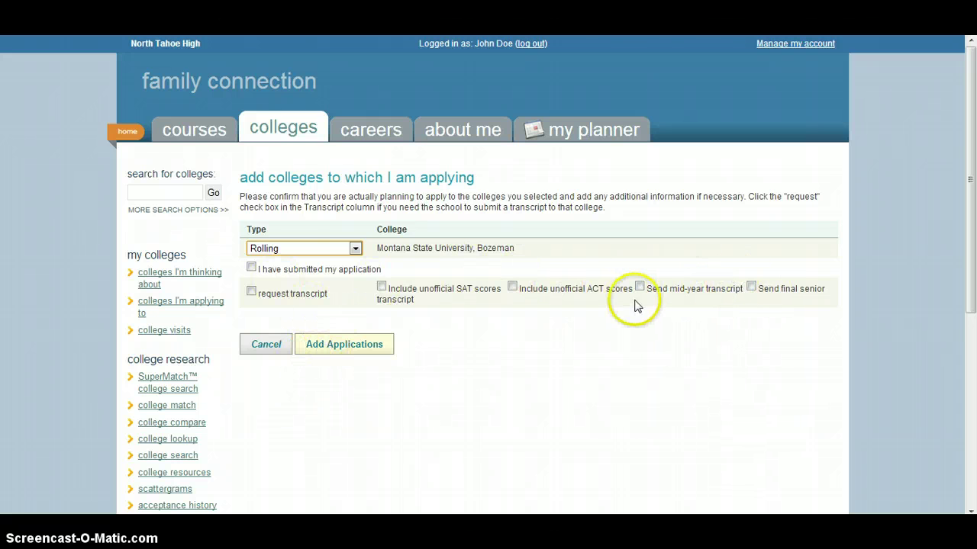
{"action": "left_click", "coordinate": [329, 342]}
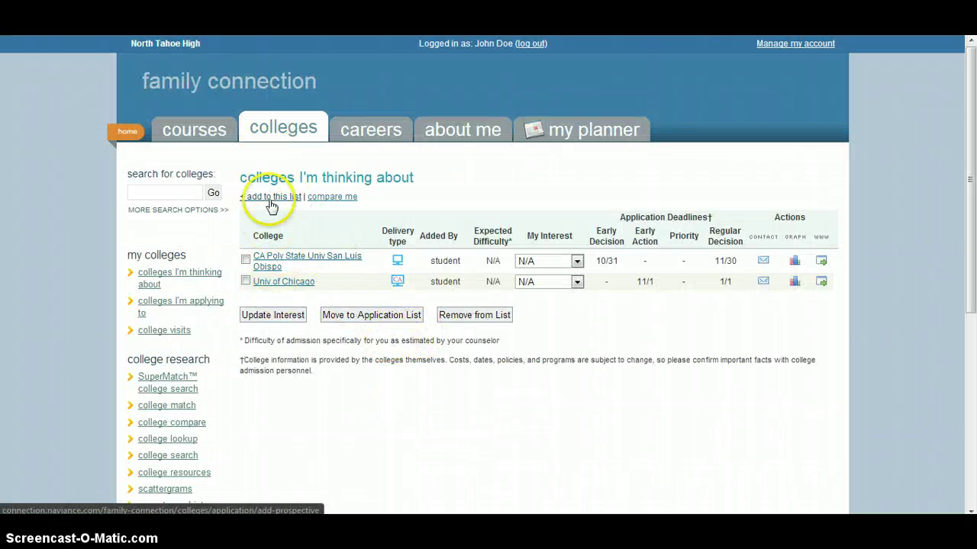
Step: View the 'colleges I'm applying to' table showing Montana State as Rolling, Pending, Unknown
{"action": "left_click", "coordinate": [271, 128]}
{"action": "left_click", "coordinate": [306, 241]}
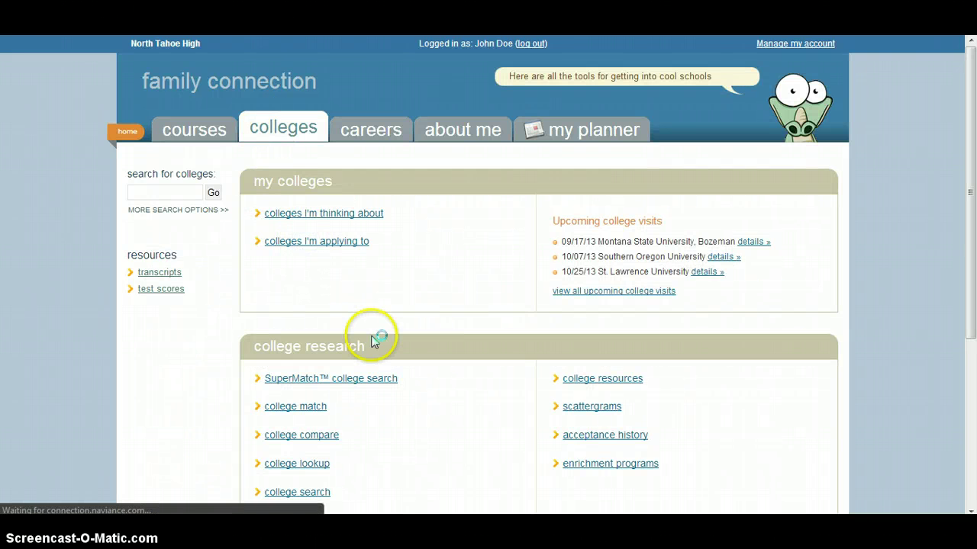
{"action": "scroll", "coordinate": [355, 343], "scroll_direction": "down", "scroll_amount": 3}
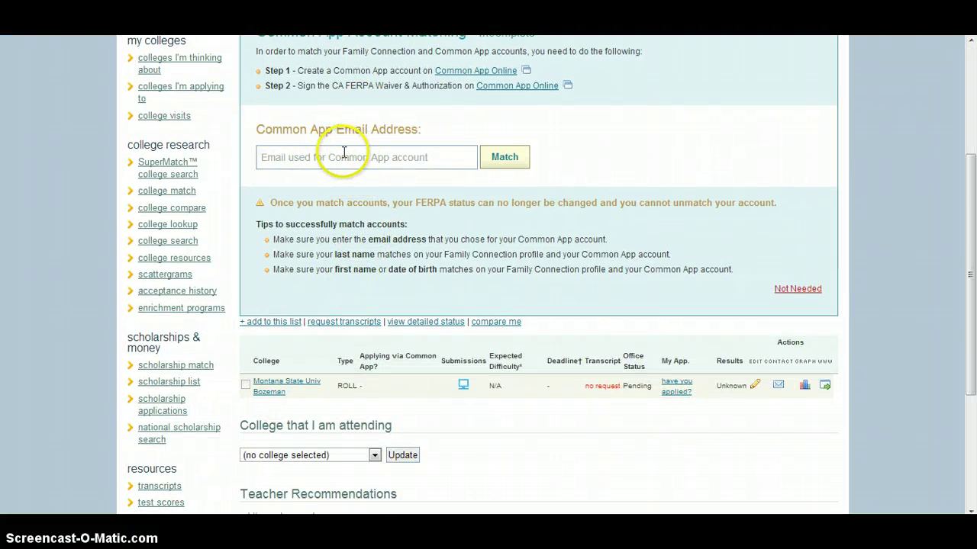
{"action": "scroll", "coordinate": [427, 157], "scroll_direction": "up", "scroll_amount": 3}
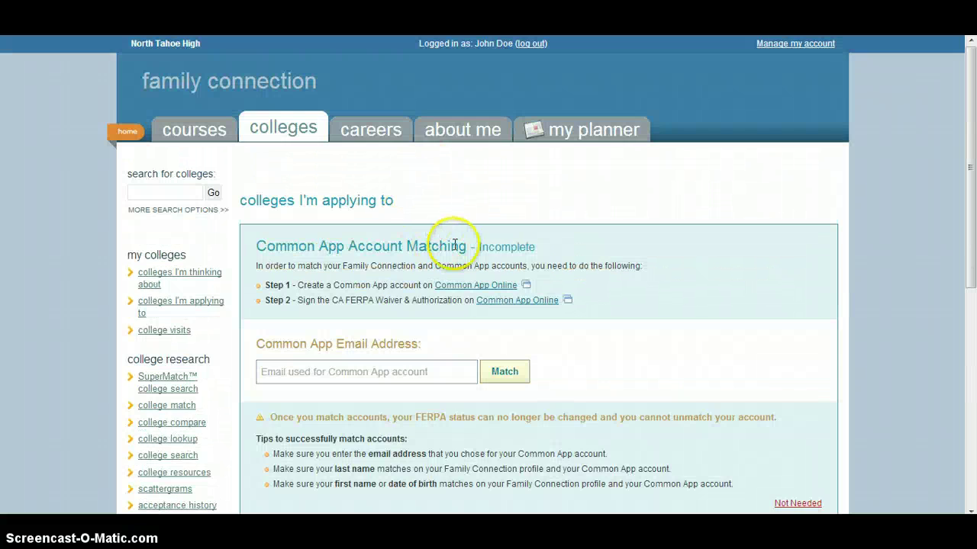
{"action": "scroll", "coordinate": [458, 229], "scroll_direction": "down", "scroll_amount": 3}
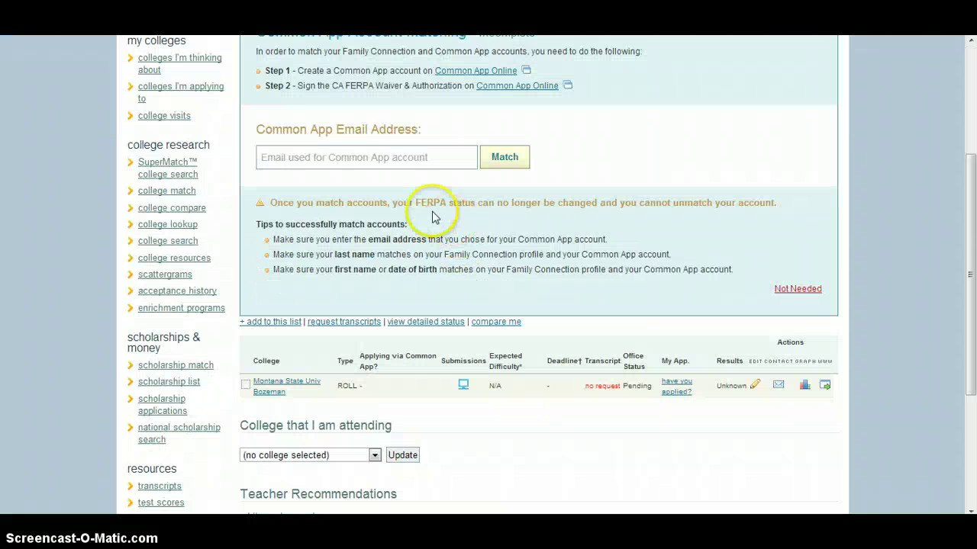
{"action": "scroll", "coordinate": [412, 336], "scroll_direction": "down", "scroll_amount": 2}
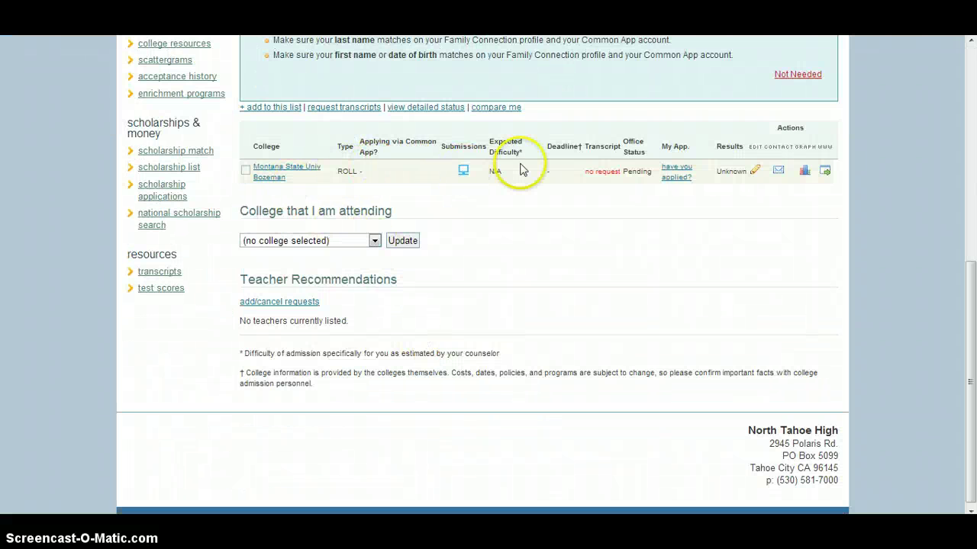
{"action": "scroll", "coordinate": [531, 232], "scroll_direction": "up", "scroll_amount": 3}
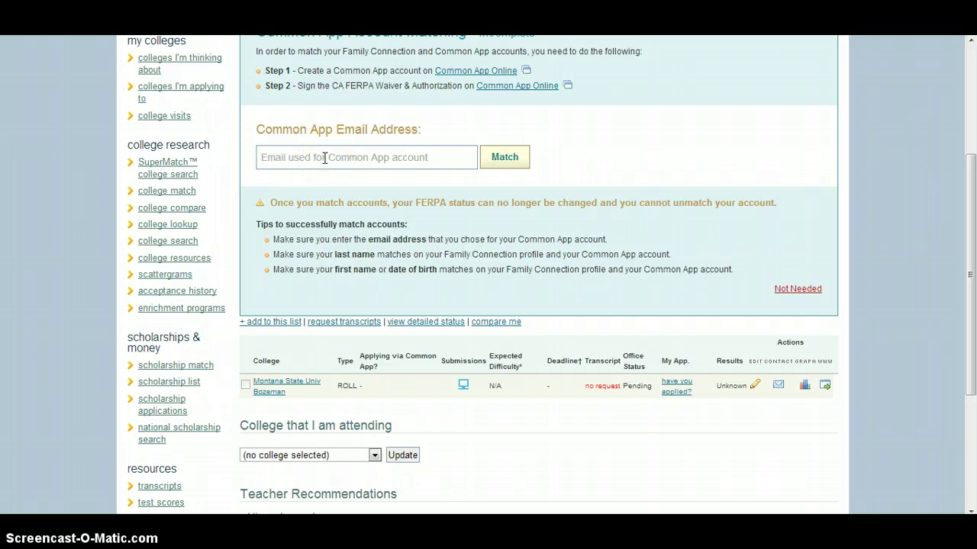
{"action": "scroll", "coordinate": [316, 305], "scroll_direction": "down", "scroll_amount": 2}
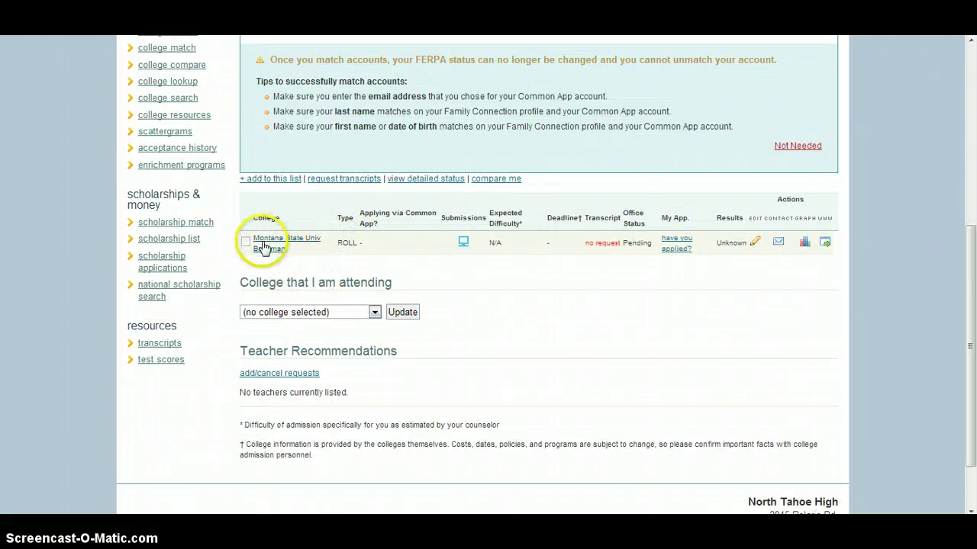
Step: Review Montana State's App Type, Result and Interest, leaving Rolling, Unknown and N/A unchanged
{"action": "left_click", "coordinate": [757, 243]}
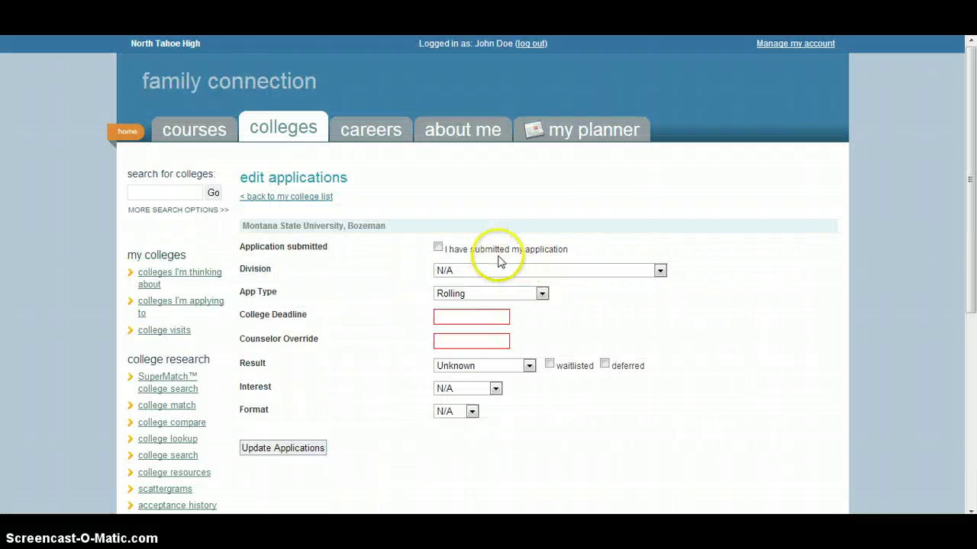
{"action": "scroll", "coordinate": [403, 281], "scroll_direction": "down", "scroll_amount": 3}
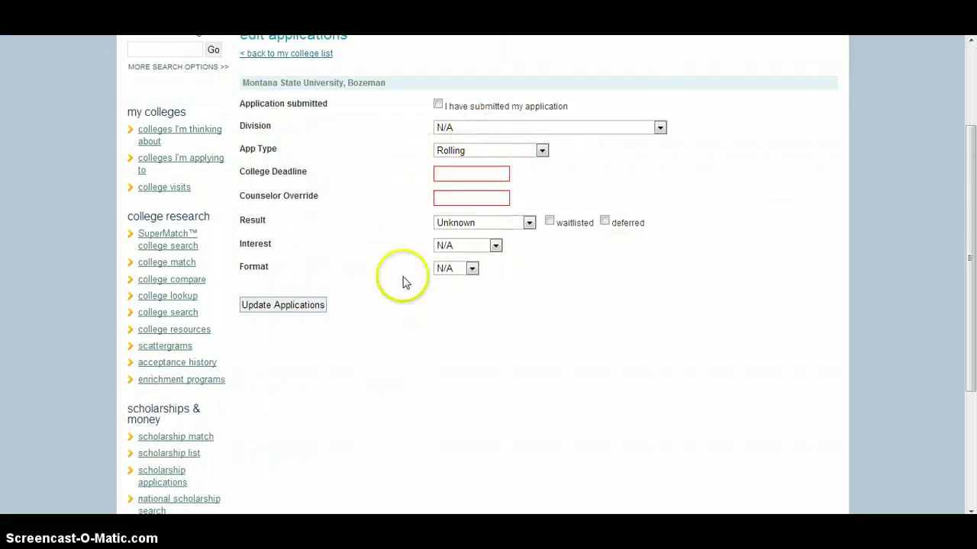
{"action": "left_click", "coordinate": [455, 153]}
{"action": "left_click", "coordinate": [632, 178]}
{"action": "left_click", "coordinate": [461, 174]}
{"action": "left_click", "coordinate": [457, 222]}
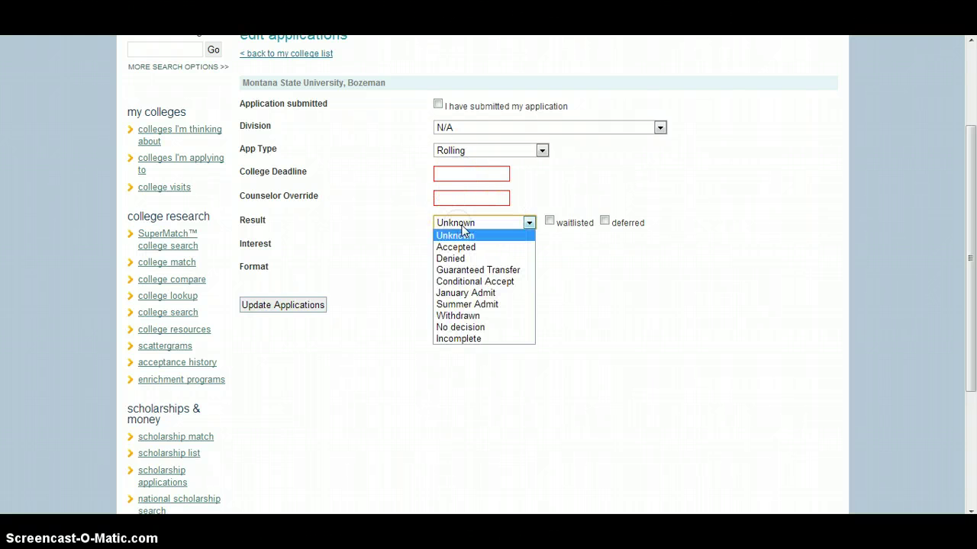
{"action": "left_click", "coordinate": [457, 223]}
{"action": "left_click_drag", "start_coordinate": [456, 222], "coordinate": [492, 333]}
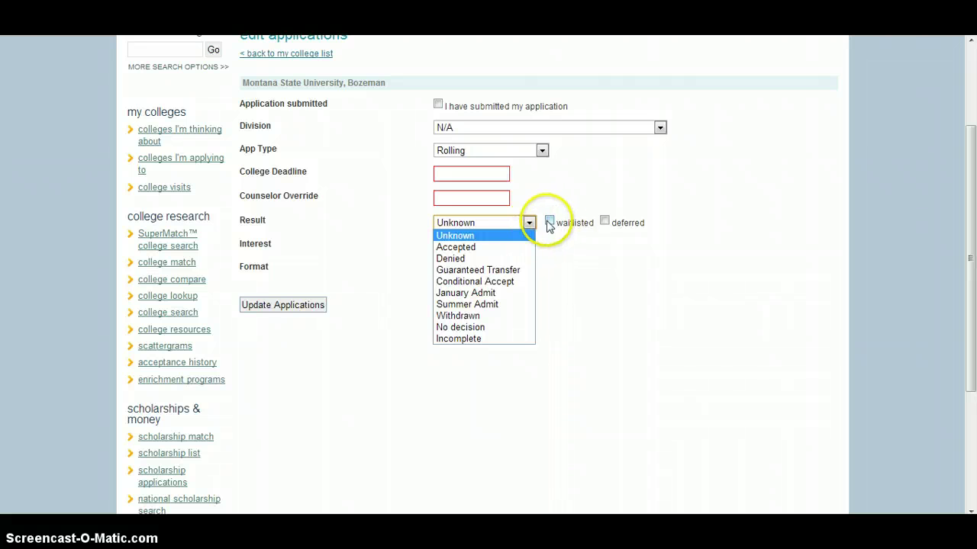
{"action": "left_click", "coordinate": [447, 223]}
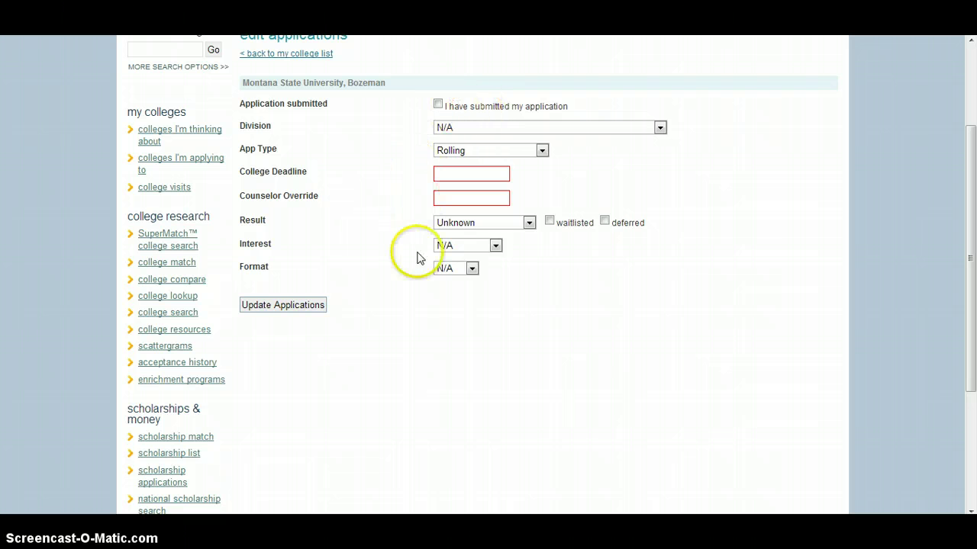
{"action": "left_click", "coordinate": [473, 247]}
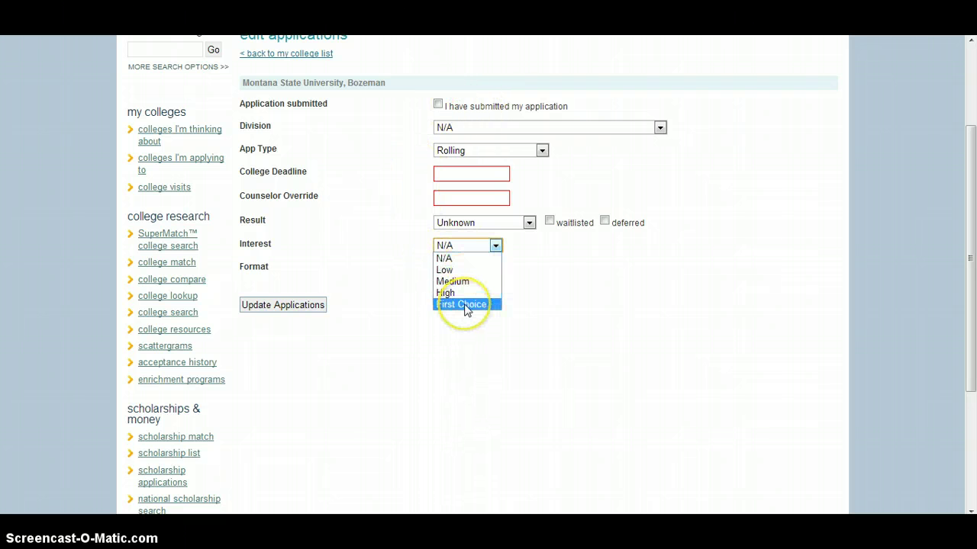
{"action": "left_click", "coordinate": [372, 254]}
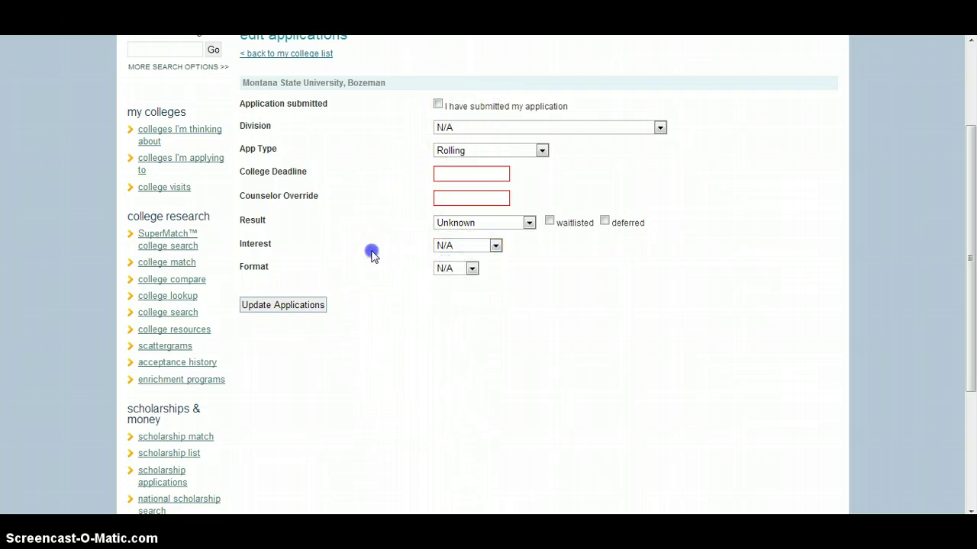
{"action": "left_click", "coordinate": [368, 255]}
Step: On the applying-to list, choose Montana State Univ Bozeman as the college I am attending
{"action": "scroll", "coordinate": [326, 206], "scroll_direction": "up", "scroll_amount": 2}
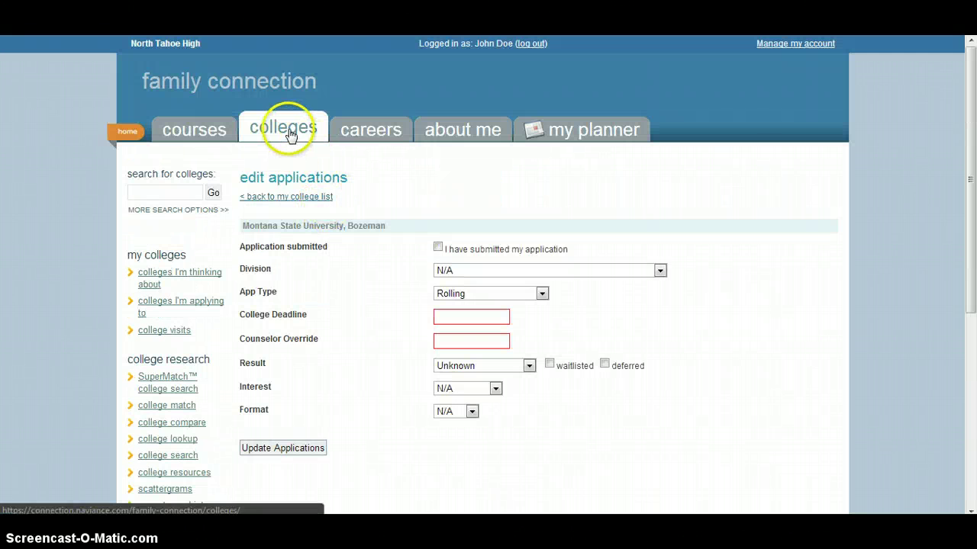
{"action": "left_click", "coordinate": [291, 130]}
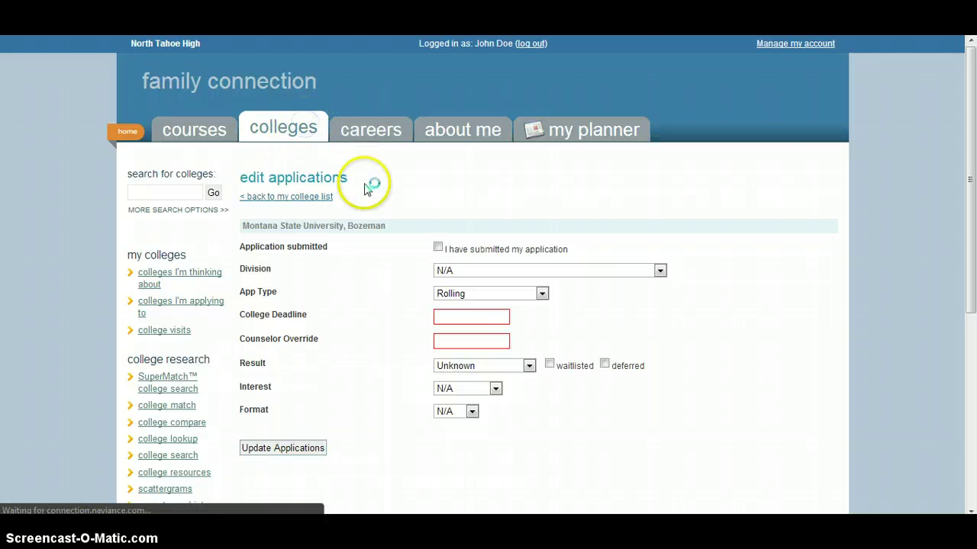
{"action": "left_click", "coordinate": [340, 243]}
{"action": "scroll", "coordinate": [440, 274], "scroll_direction": "down", "scroll_amount": 5}
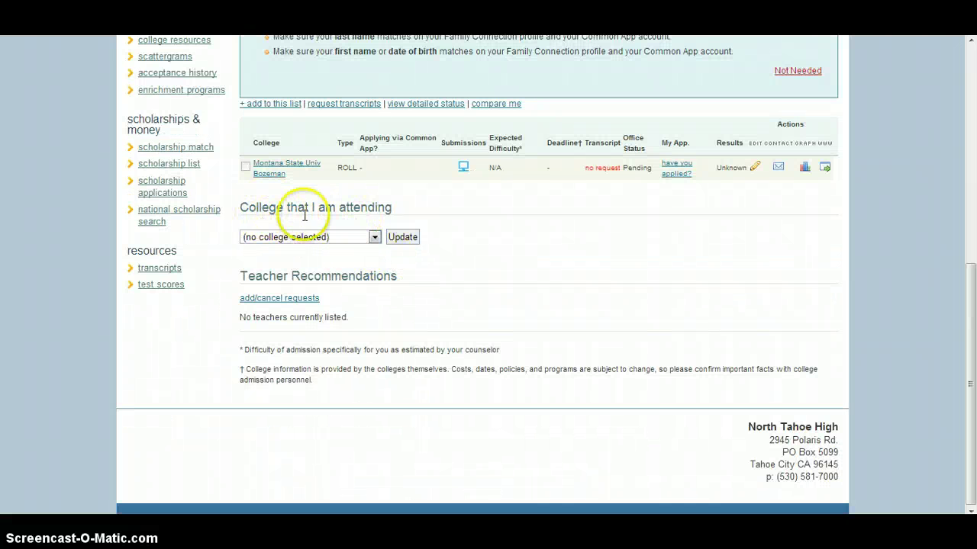
{"action": "left_click", "coordinate": [358, 242]}
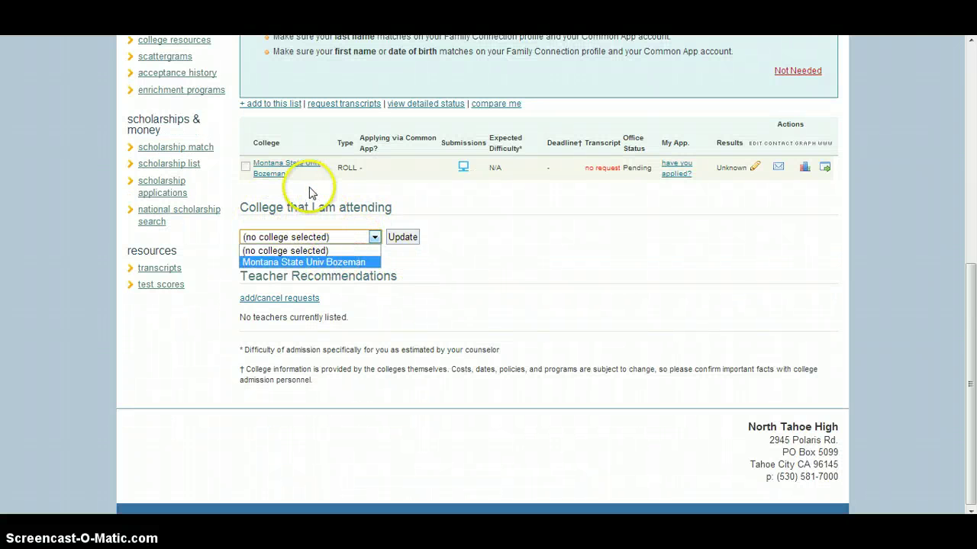
{"action": "left_click", "coordinate": [315, 262]}
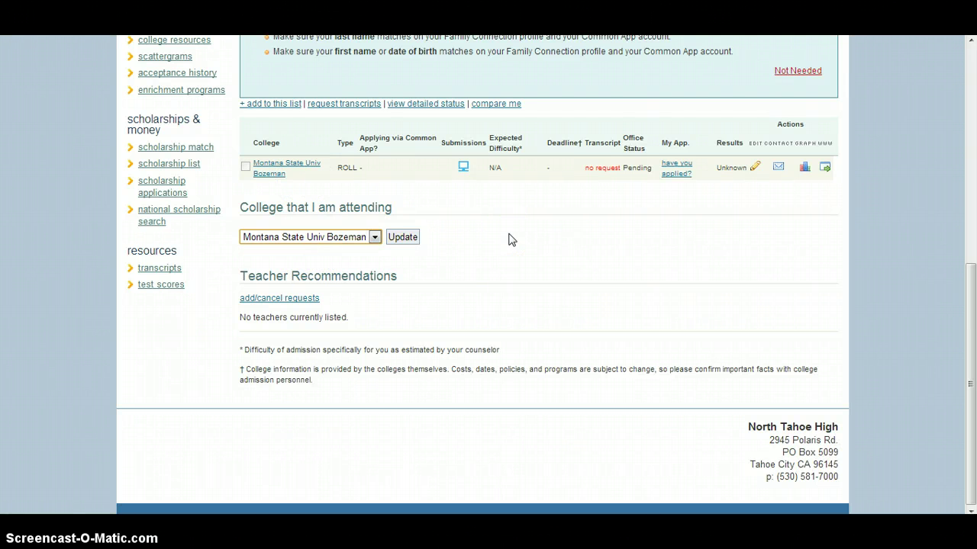